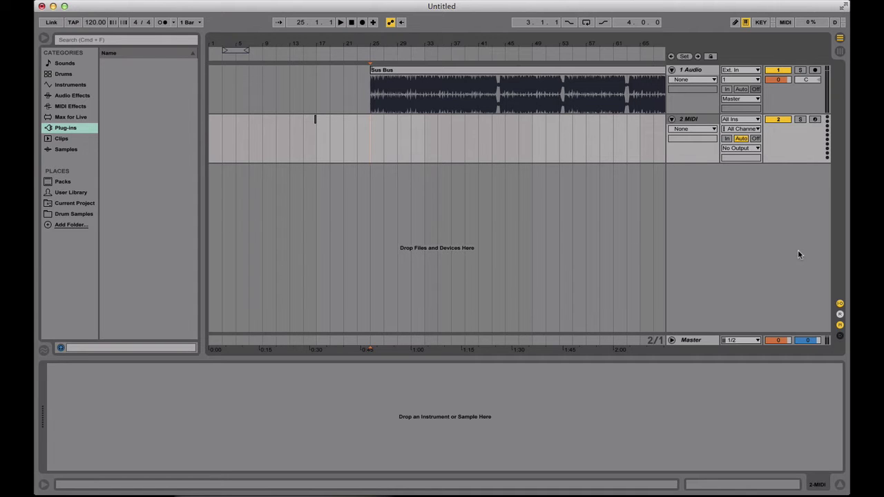
- Open the Sus Bus clip in Clip View, audition it from bar 25, and enable the metronome
{"action": "left_click", "coordinate": [474, 73]}
{"action": "double_click", "coordinate": [474, 74]}
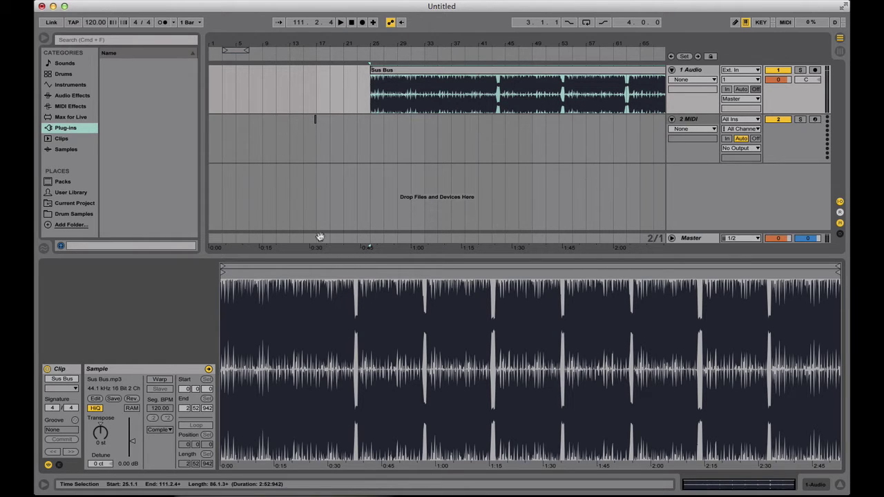
{"action": "left_click", "coordinate": [369, 95]}
{"action": "key", "text": "space"}
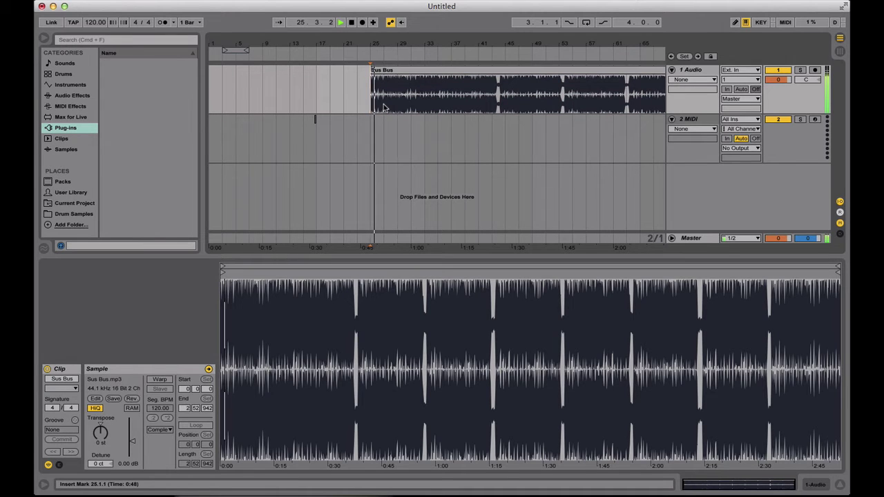
{"action": "key", "text": "XF86AudioRaiseVolume"}
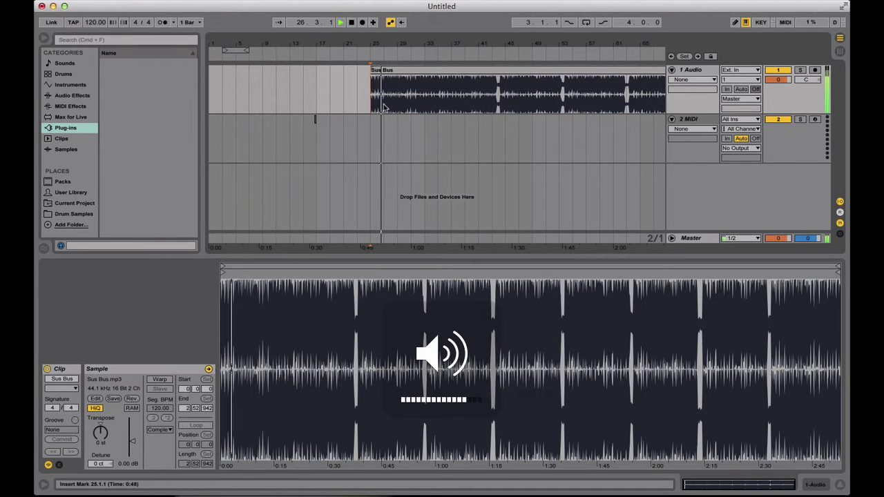
{"action": "key", "text": "space"}
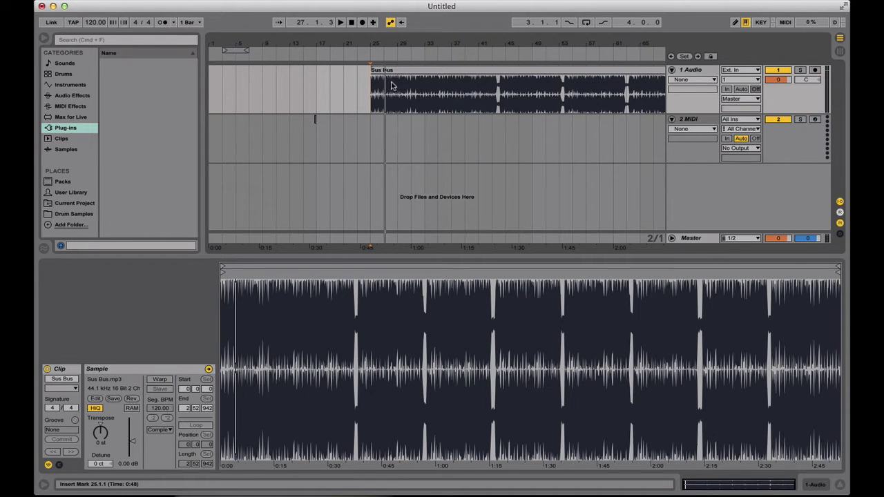
{"action": "left_click", "coordinate": [162, 22]}
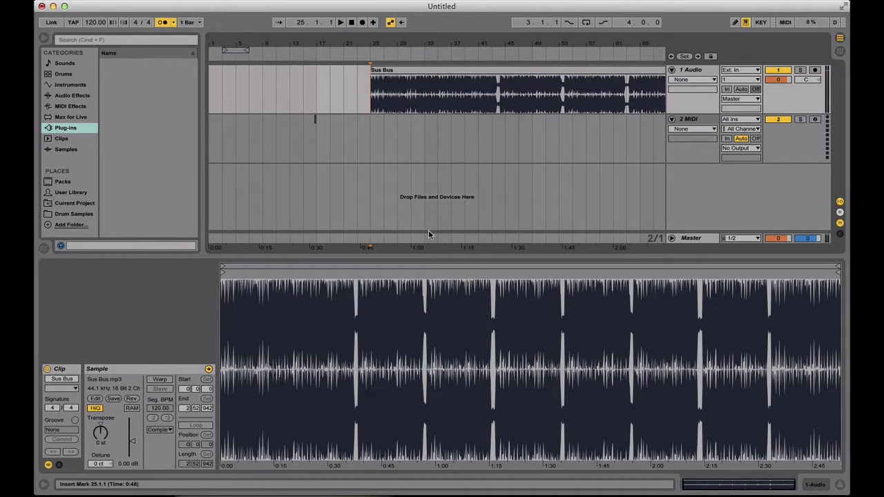
- Listen to the clip, then move its start marker onto the first drum hit
{"action": "key", "text": "space"}
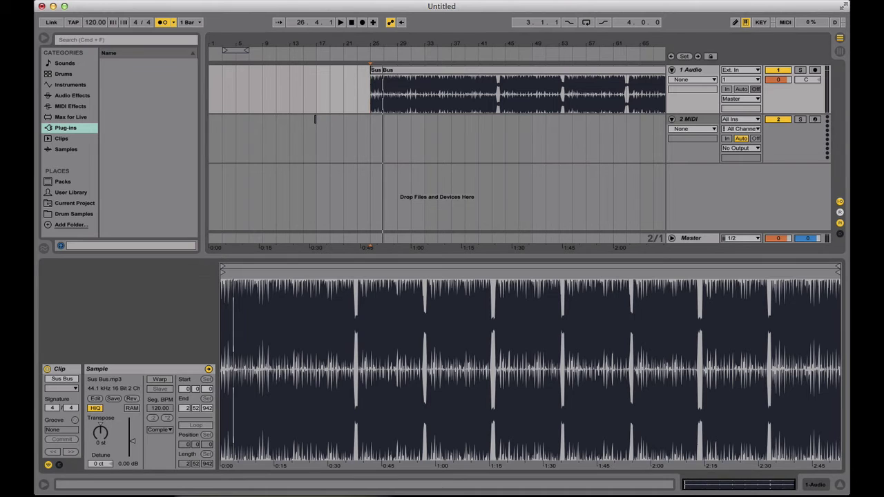
{"action": "key", "text": "plus"}
{"action": "key", "text": "plus"}
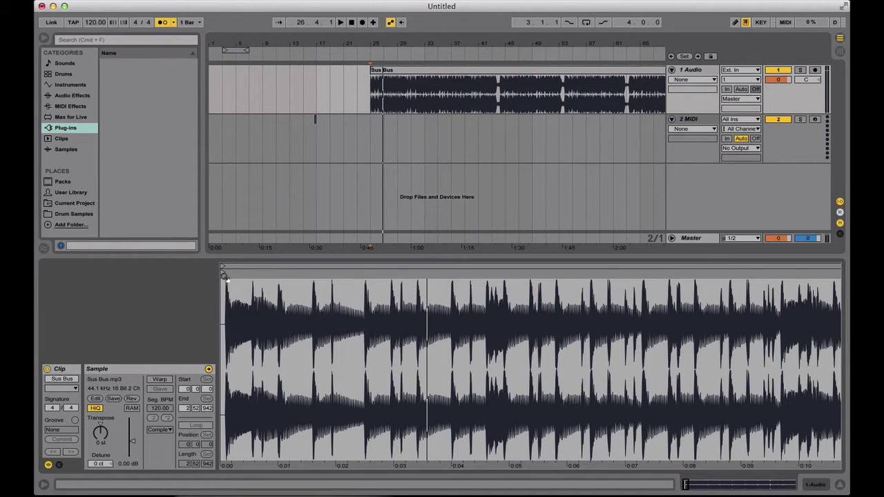
{"action": "scroll", "coordinate": [224, 279], "scroll_direction": "up", "scroll_amount": 3}
{"action": "scroll", "coordinate": [220, 281], "scroll_direction": "up", "scroll_amount": 1}
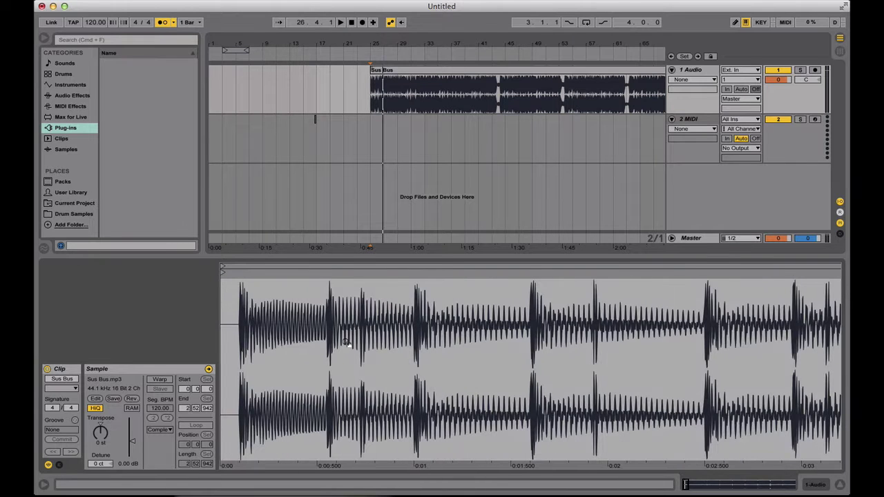
{"action": "left_click_drag", "start_coordinate": [224, 274], "coordinate": [238, 272]}
{"action": "scroll", "coordinate": [241, 274], "scroll_direction": "up", "scroll_amount": 5}
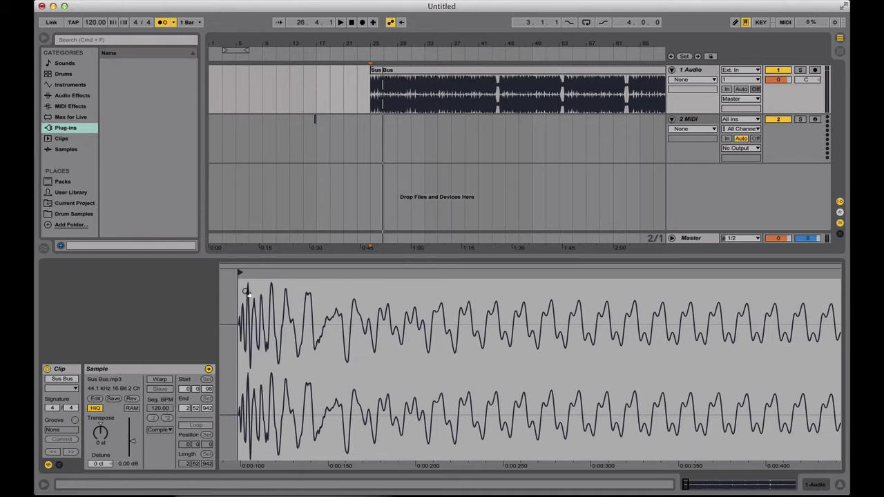
{"action": "scroll", "coordinate": [239, 273], "scroll_direction": "down", "scroll_amount": 8}
- Play the clip from its new start point to check the trim
{"action": "key", "text": "space"}
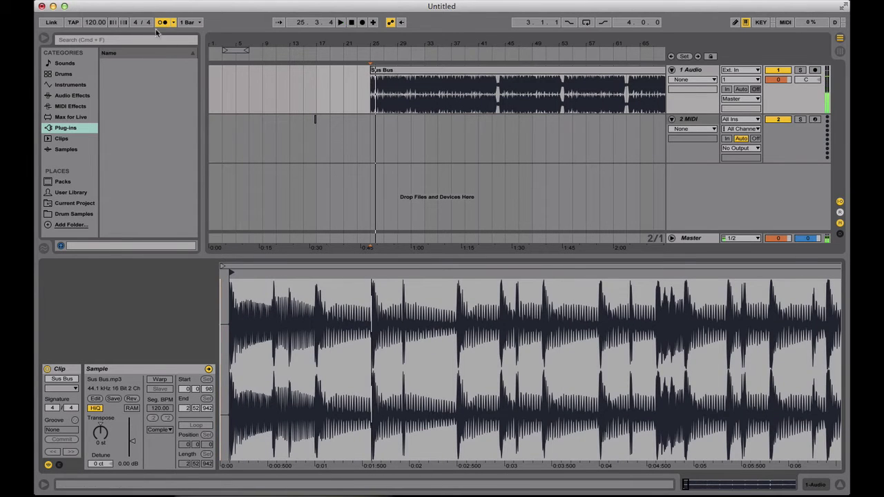
{"action": "key", "text": "space"}
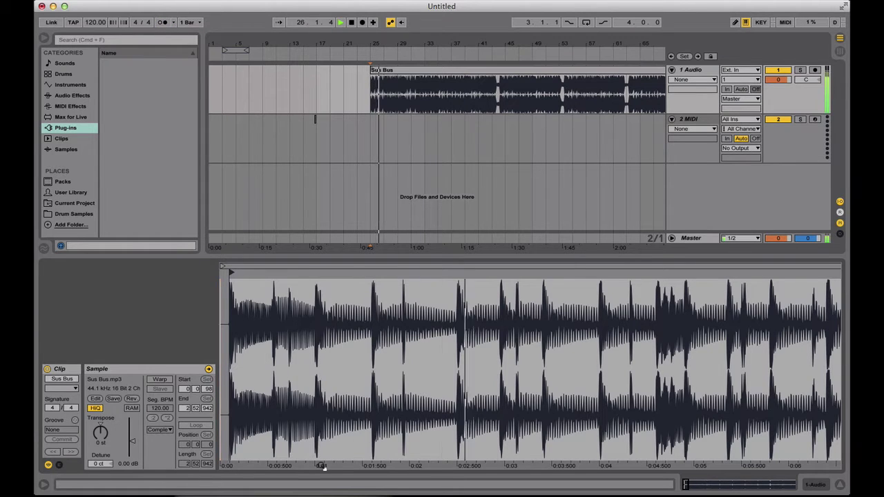
{"action": "key", "text": "space"}
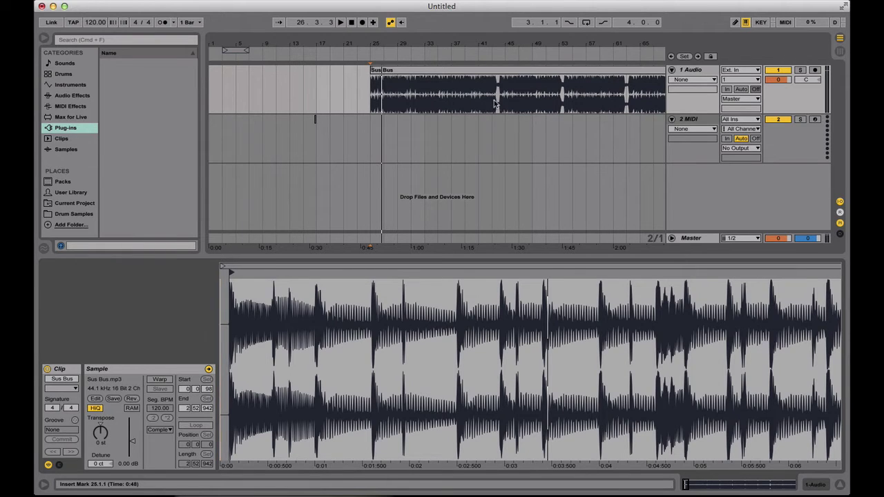
- Change the project tempo from 120 to 100 BPM
{"action": "left_click", "coordinate": [95, 22]}
{"action": "type", "text": "100"}
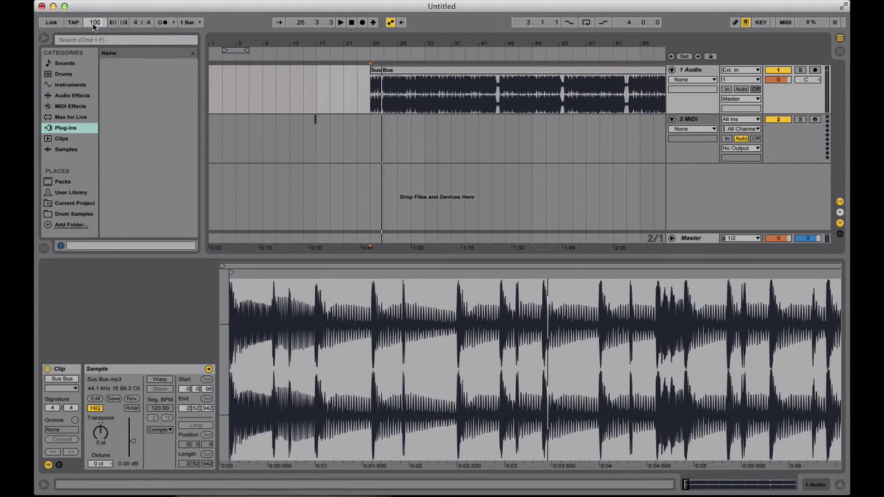
{"action": "key", "text": "Return"}
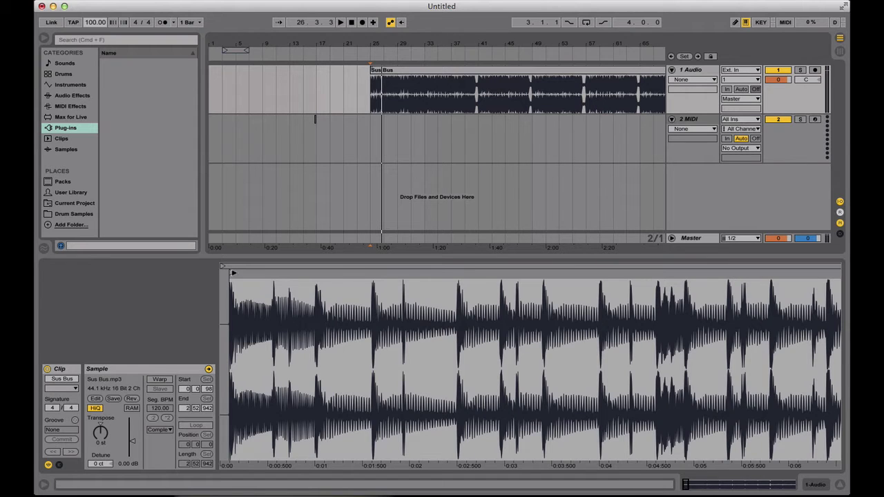
- Mark the clip's trimmed start as bar 1.1.1, which turns warping on
{"action": "right_click", "coordinate": [233, 273]}
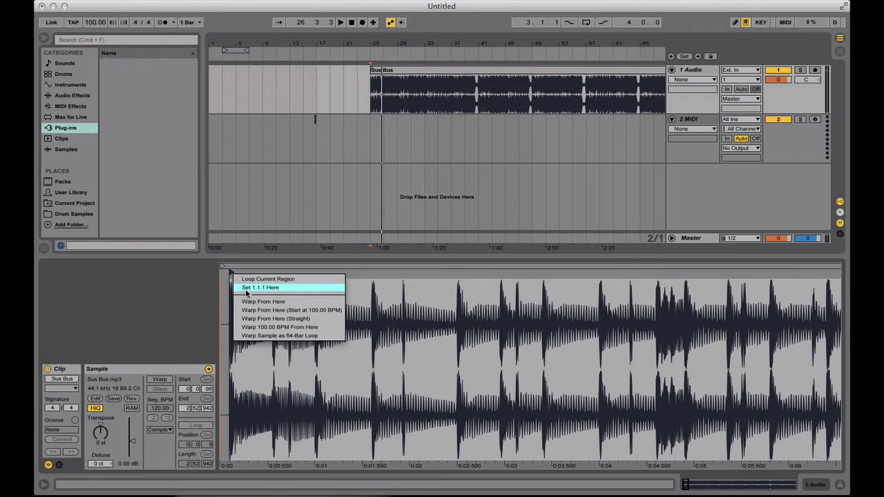
{"action": "left_click", "coordinate": [246, 287]}
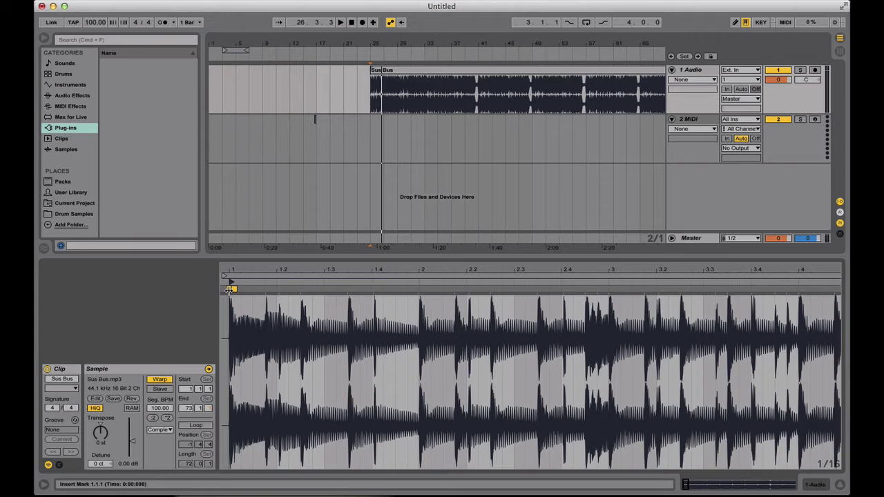
{"action": "right_click", "coordinate": [229, 289]}
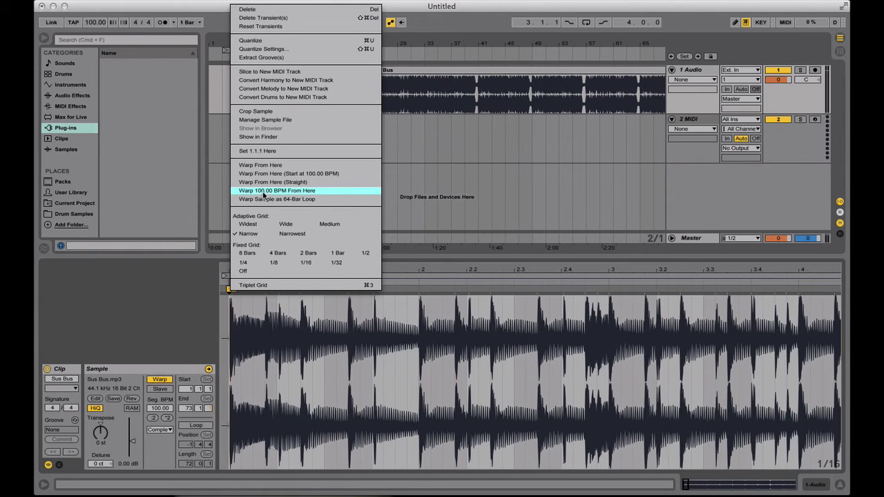
- Try a project tempo of 110 BPM and check the start marker's warp options
{"action": "left_click", "coordinate": [92, 23]}
{"action": "type", "text": "110"}
{"action": "key", "text": "Return"}
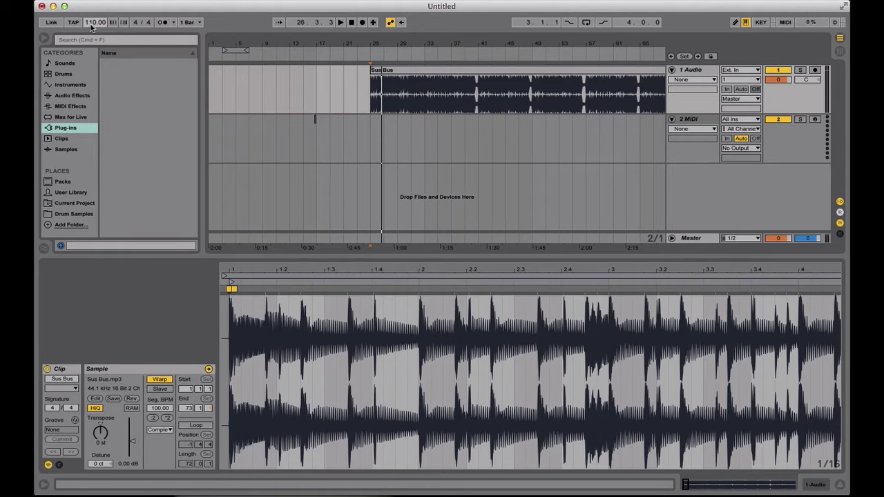
{"action": "right_click", "coordinate": [228, 288]}
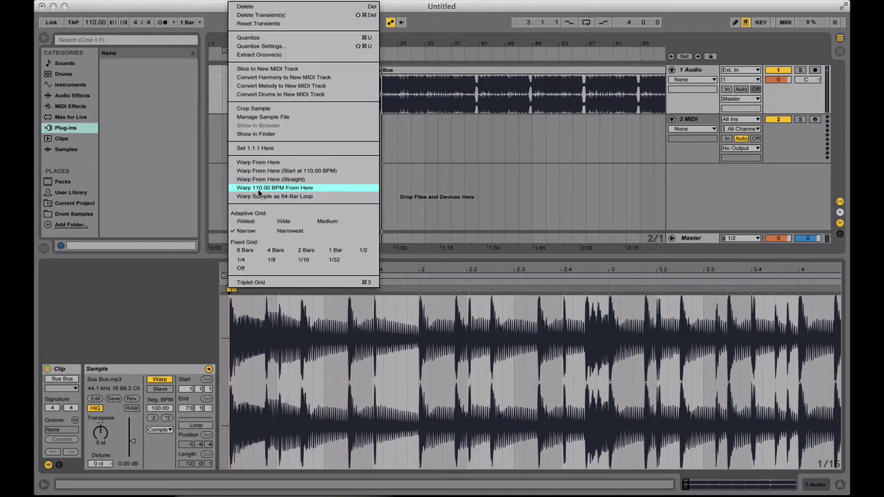
{"action": "left_click", "coordinate": [168, 90]}
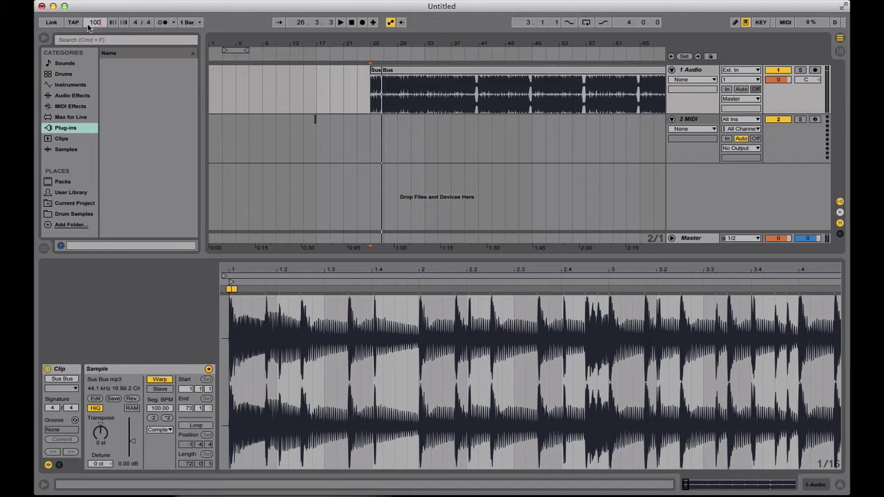
- Return the tempo to 100 BPM and warp the clip at 100.00 BPM from its start
{"action": "key", "text": "Return"}
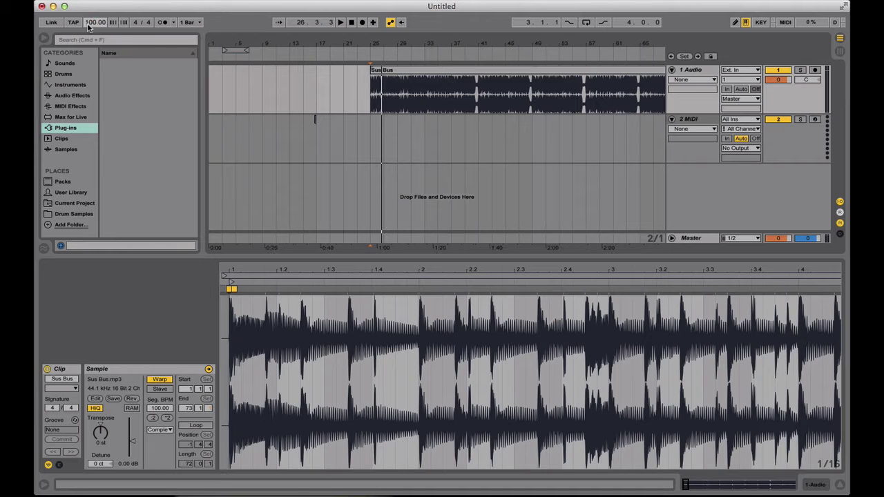
{"action": "right_click", "coordinate": [230, 289]}
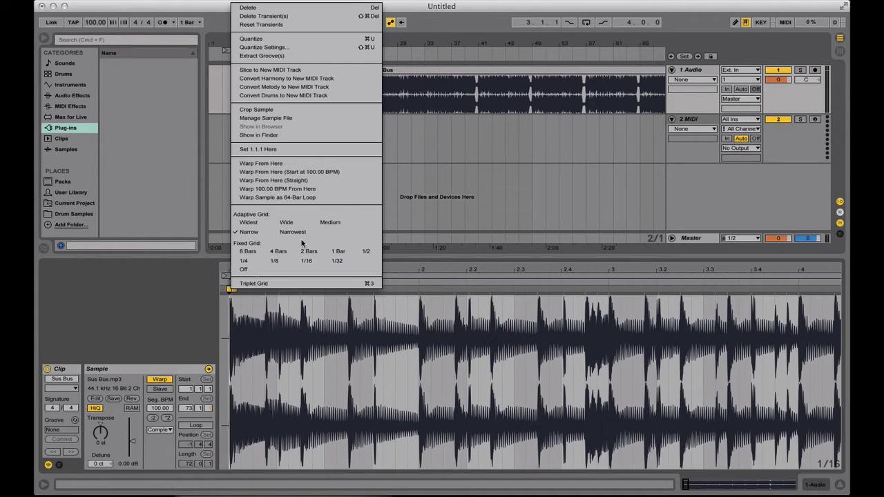
{"action": "left_click", "coordinate": [328, 190]}
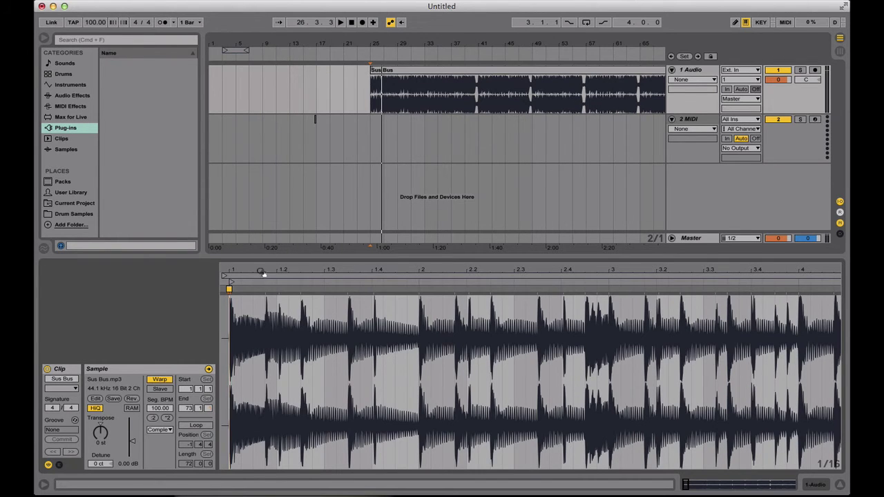
- Enable the metronome and play the warped clip against it
{"action": "left_click_drag", "start_coordinate": [262, 272], "coordinate": [244, 272]}
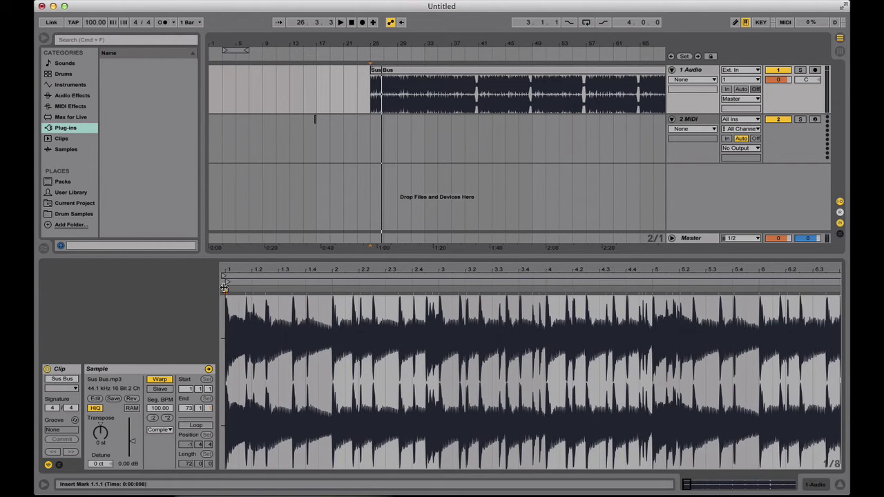
{"action": "left_click", "coordinate": [161, 22]}
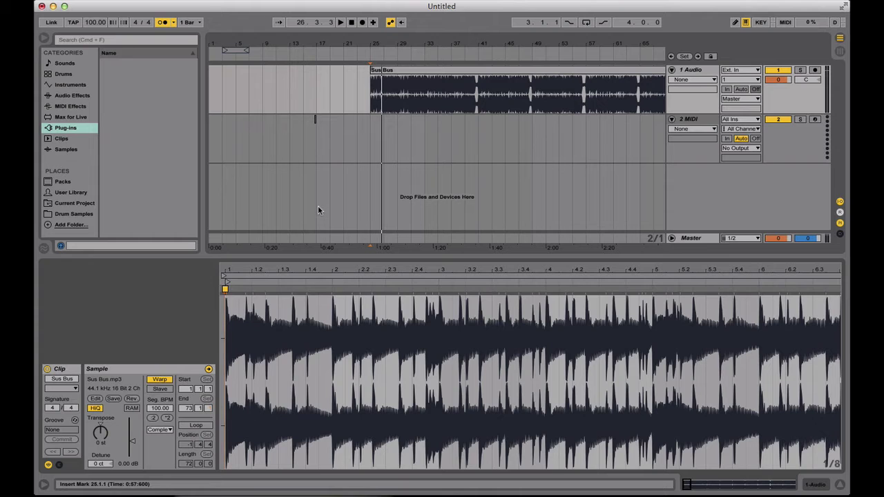
{"action": "key", "text": "space"}
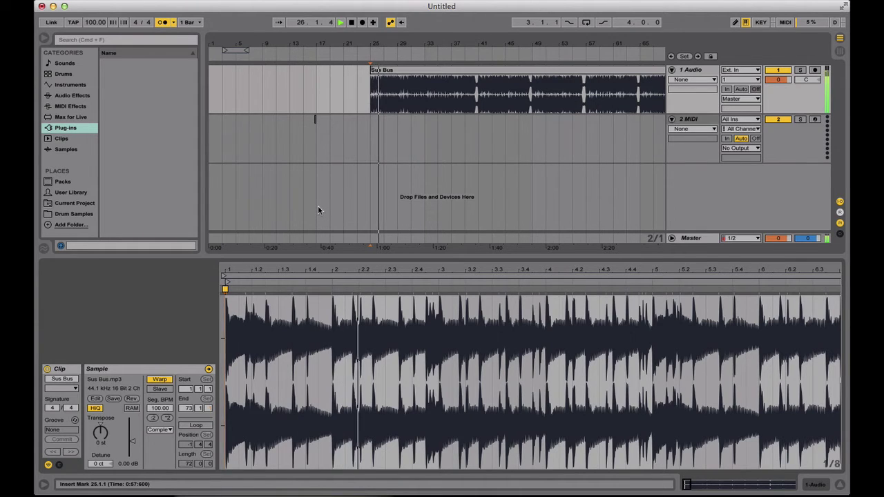
{"action": "key", "text": "space"}
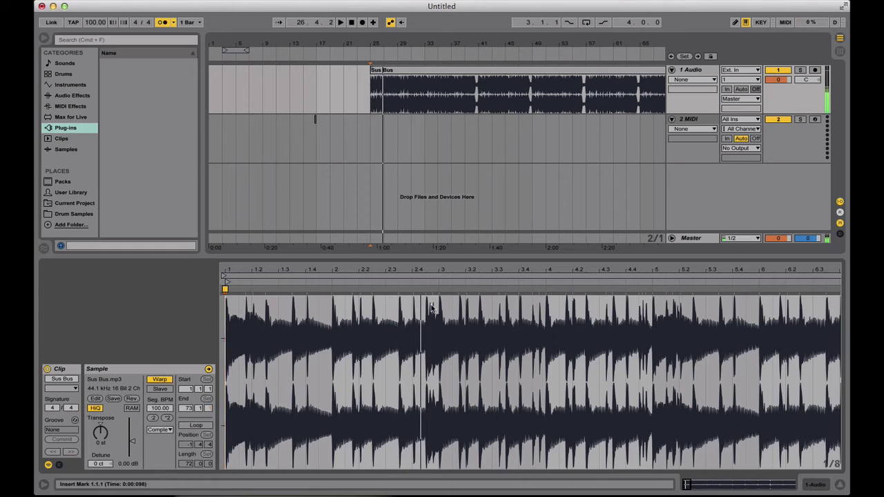
- Show the whole clip, then zoom in on the quiet break around bars 64–65
{"action": "scroll", "coordinate": [418, 304], "scroll_direction": "down", "scroll_amount": 5}
{"action": "scroll", "coordinate": [418, 303], "scroll_direction": "down", "scroll_amount": 20}
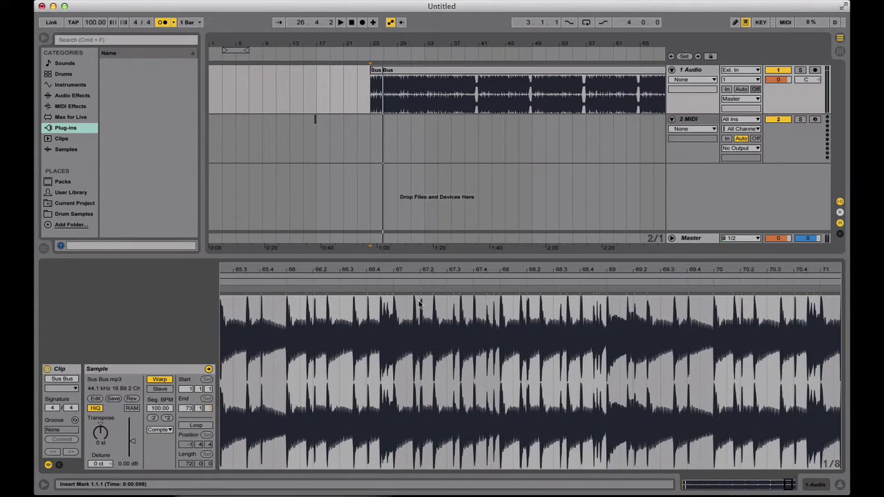
{"action": "double_click", "coordinate": [315, 267]}
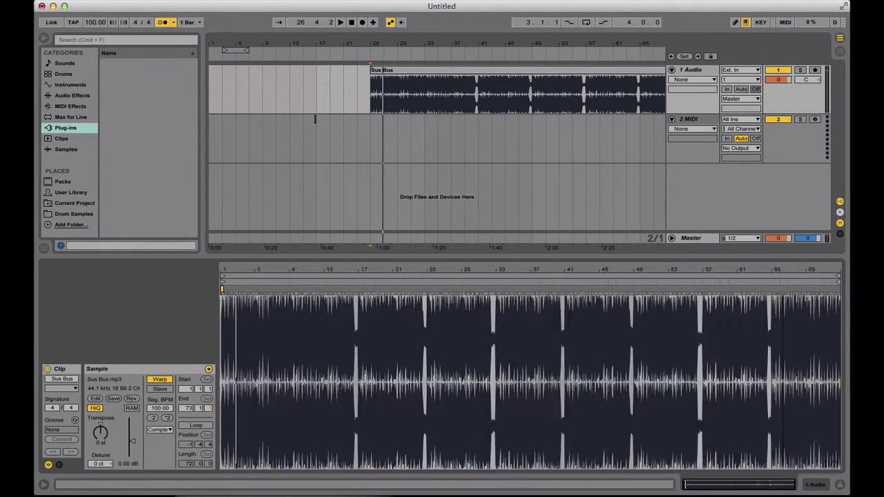
{"action": "left_click_drag", "start_coordinate": [768, 271], "coordinate": [577, 322]}
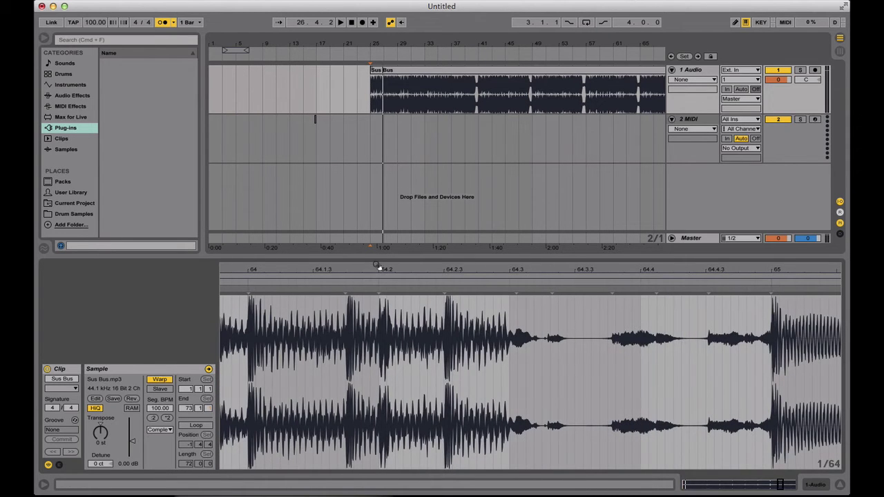
{"action": "scroll", "coordinate": [376, 267], "scroll_direction": "down", "scroll_amount": 4}
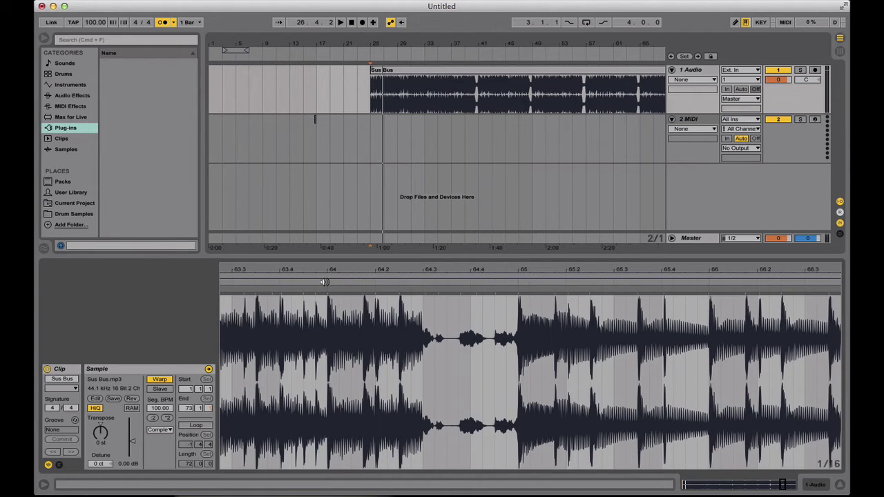
- Audition the break before bar 65, then realign the bar 65 warp marker onto the drum hit
{"action": "left_click", "coordinate": [324, 282]}
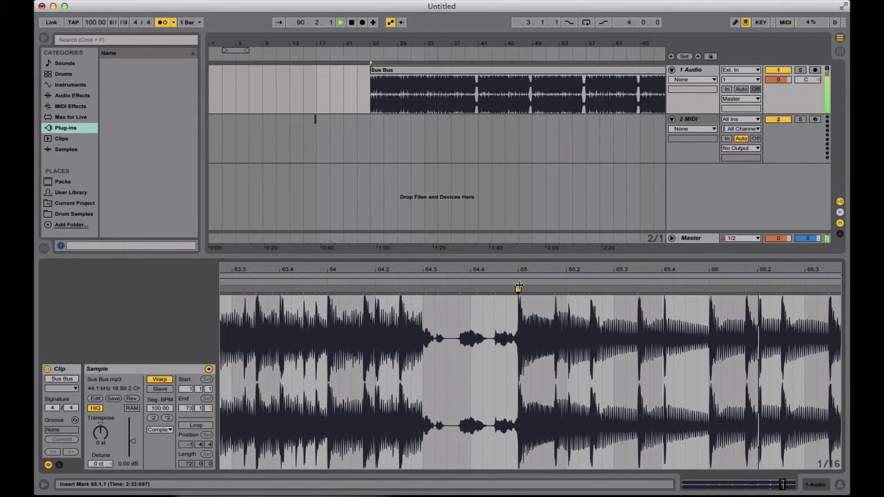
{"action": "key", "text": "space"}
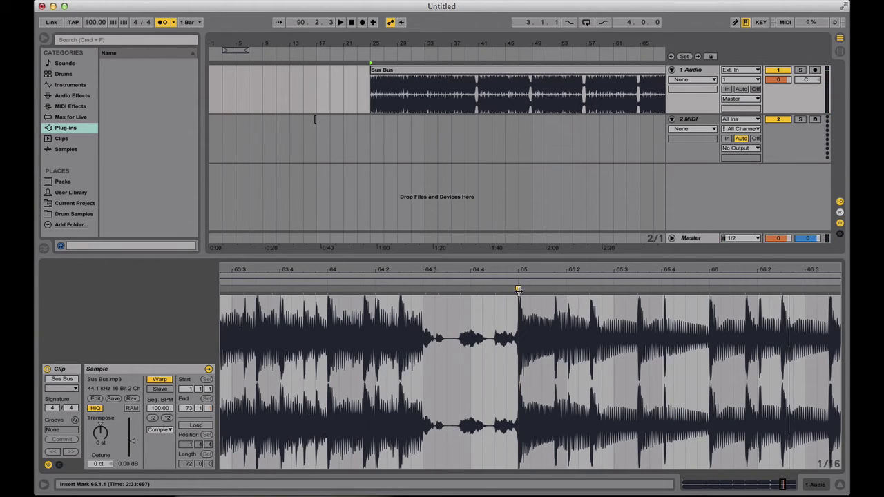
{"action": "left_click_drag", "start_coordinate": [517, 289], "coordinate": [506, 288]}
{"action": "left_click", "coordinate": [505, 289]}
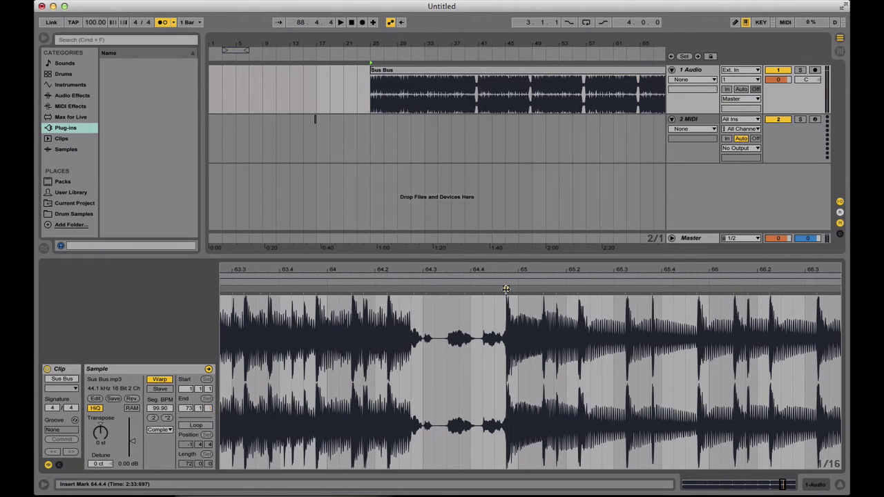
{"action": "mouse_move", "coordinate": [509, 289]}
{"action": "left_mouse_down"}
{"action": "mouse_move", "coordinate": [529, 288]}
{"action": "mouse_move", "coordinate": [518, 288]}
{"action": "left_mouse_up"}
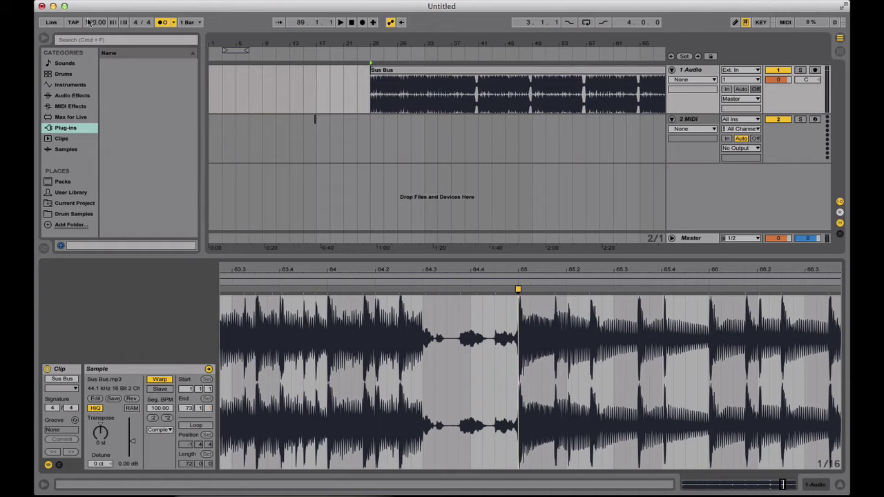
- Zoom to the clip's first bars and warp it at 100.00 BPM from the start marker
{"action": "left_click_drag", "start_coordinate": [315, 271], "coordinate": [317, 235]}
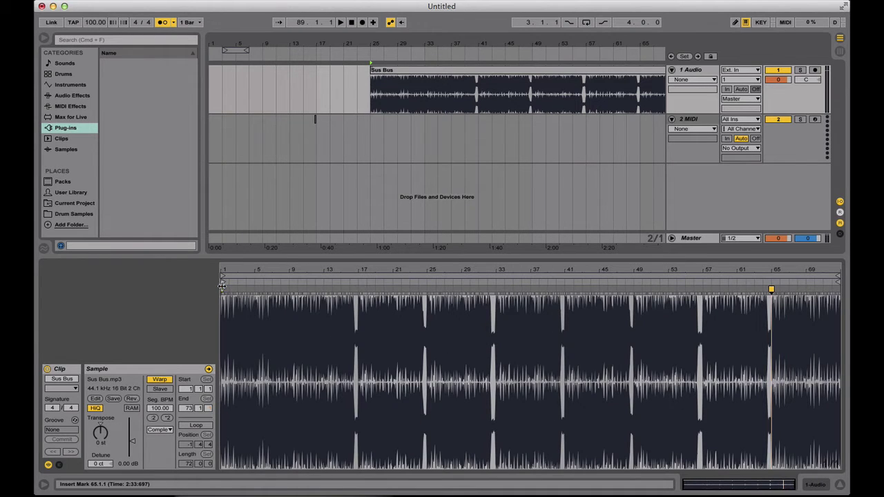
{"action": "left_click_drag", "start_coordinate": [222, 268], "coordinate": [225, 286]}
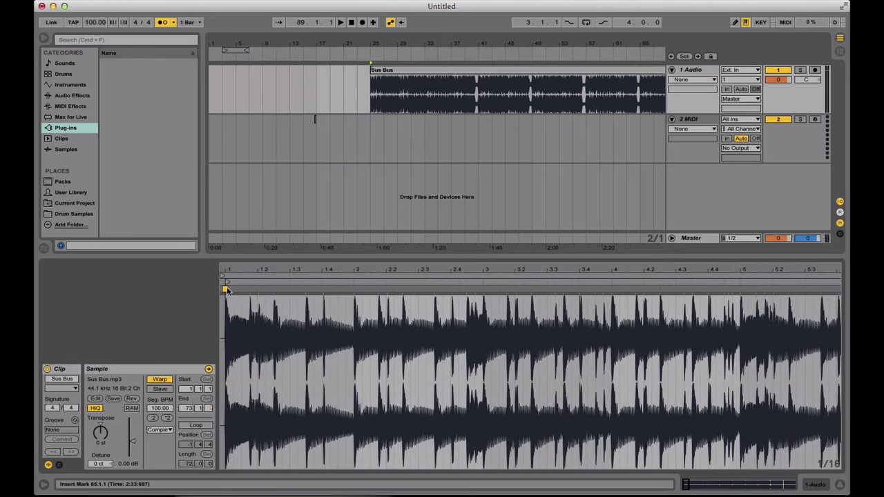
{"action": "right_click", "coordinate": [225, 287]}
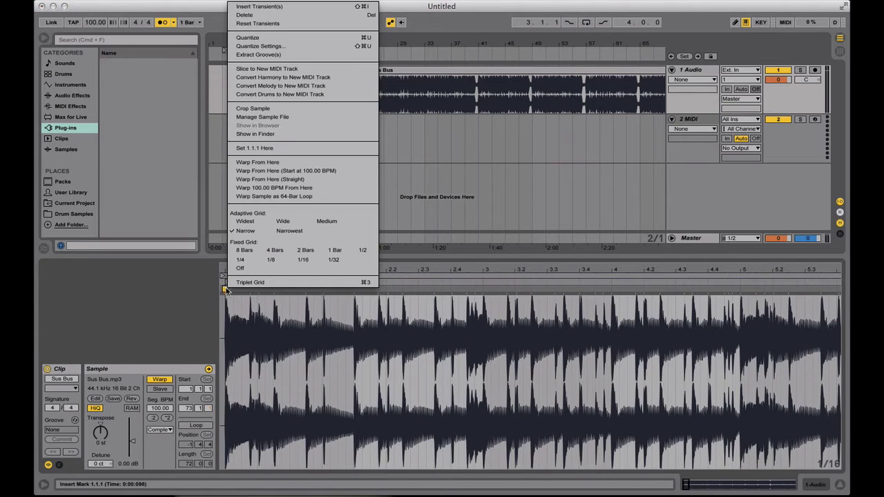
{"action": "left_click", "coordinate": [318, 189]}
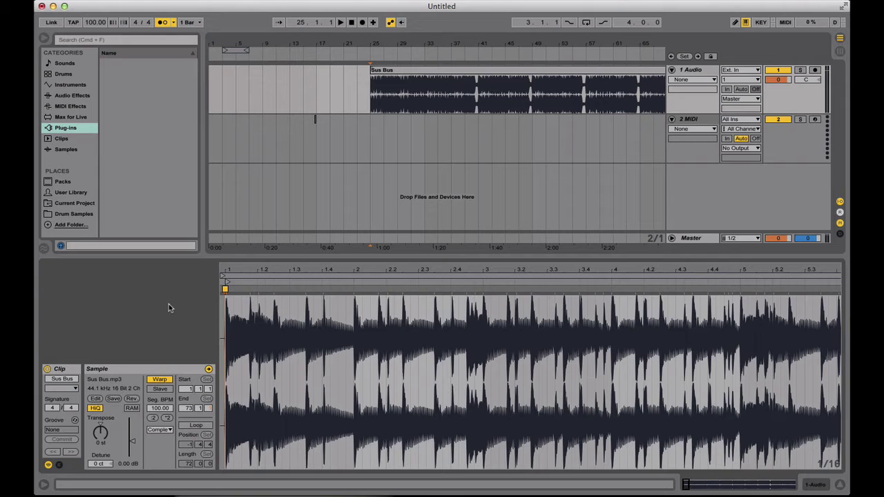
- Undo the warping back to unwarped 120 BPM and drag the clip start onto the first transient
{"action": "key", "text": "plus"}
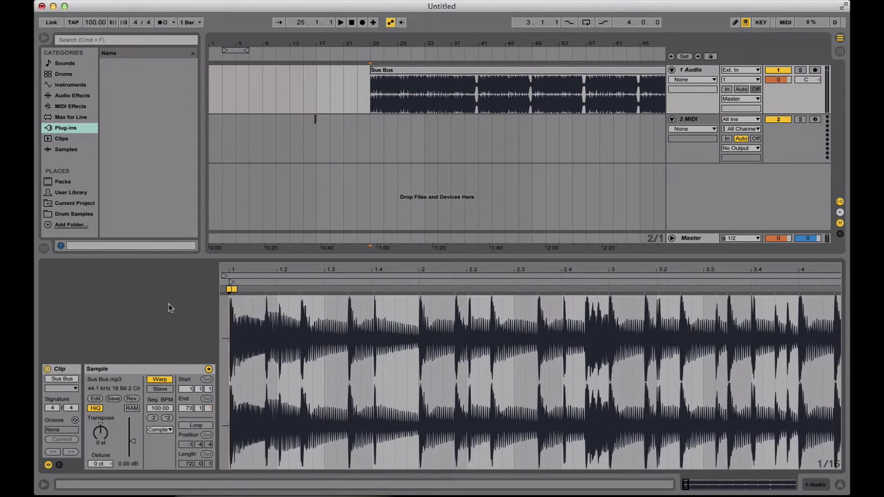
{"action": "key", "text": "super+z"}
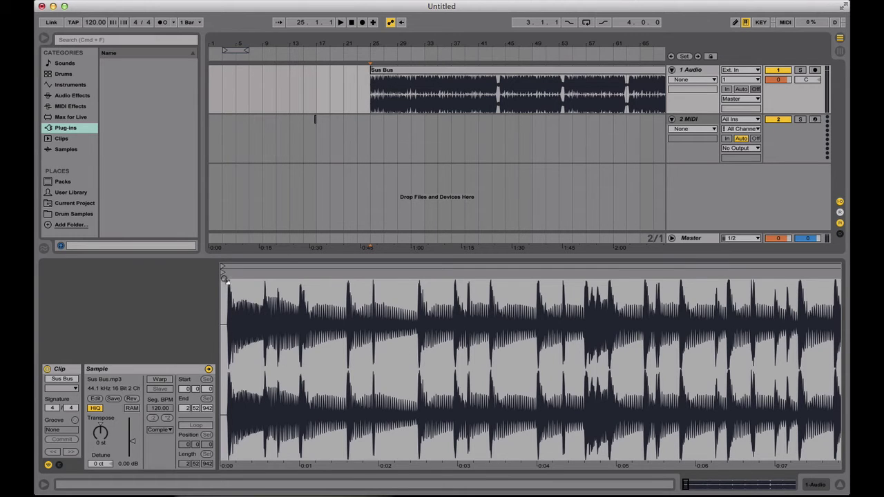
{"action": "scroll", "coordinate": [223, 278], "scroll_direction": "up", "scroll_amount": 5}
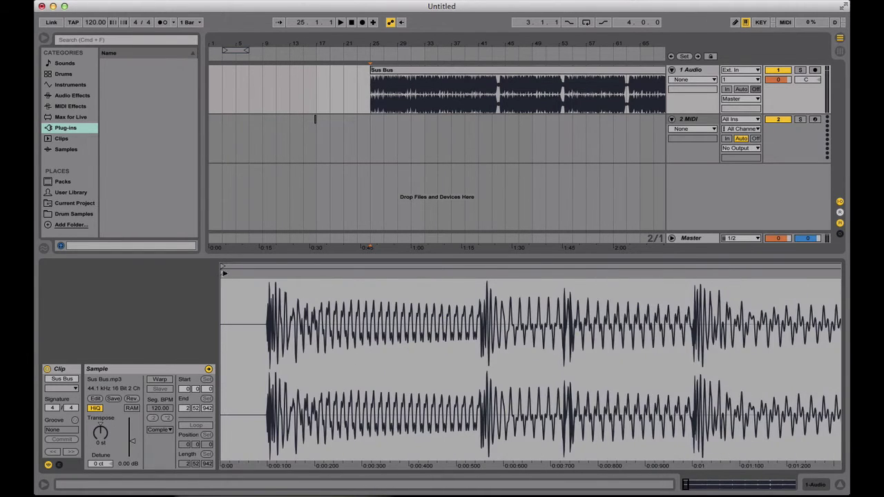
{"action": "mouse_move", "coordinate": [223, 273]}
{"action": "left_mouse_down"}
{"action": "mouse_move", "coordinate": [268, 275]}
{"action": "mouse_move", "coordinate": [264, 283]}
{"action": "mouse_move", "coordinate": [366, 273]}
{"action": "mouse_move", "coordinate": [201, 299]}
{"action": "left_mouse_up"}
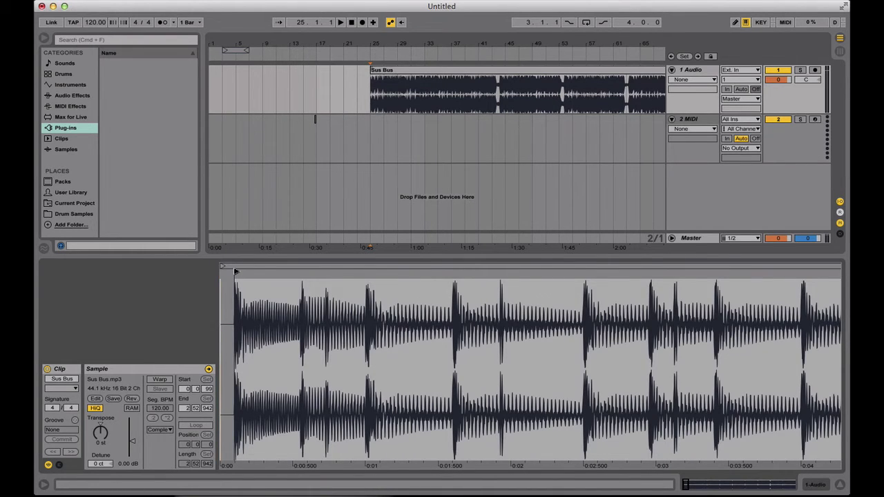
- Apply Set 1.1.1 Here at the start marker so bar 1 falls on the first drum hit
{"action": "right_click", "coordinate": [234, 274]}
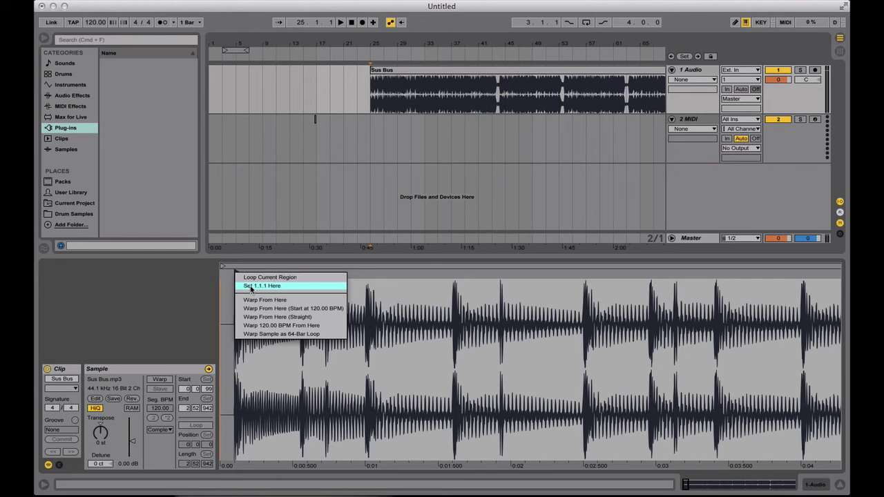
{"action": "left_click", "coordinate": [262, 286]}
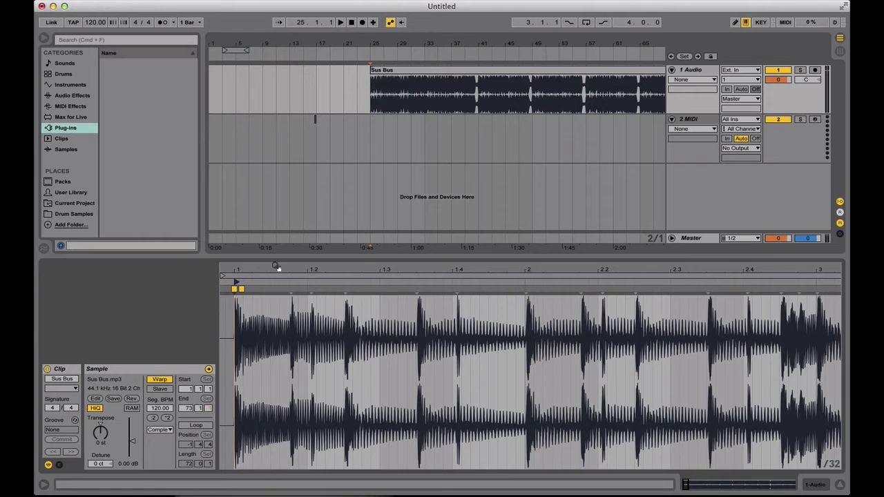
- Apply Warp From Here (Straight) at the clip's start, giving a steady 100.01 BPM
{"action": "right_click", "coordinate": [235, 288]}
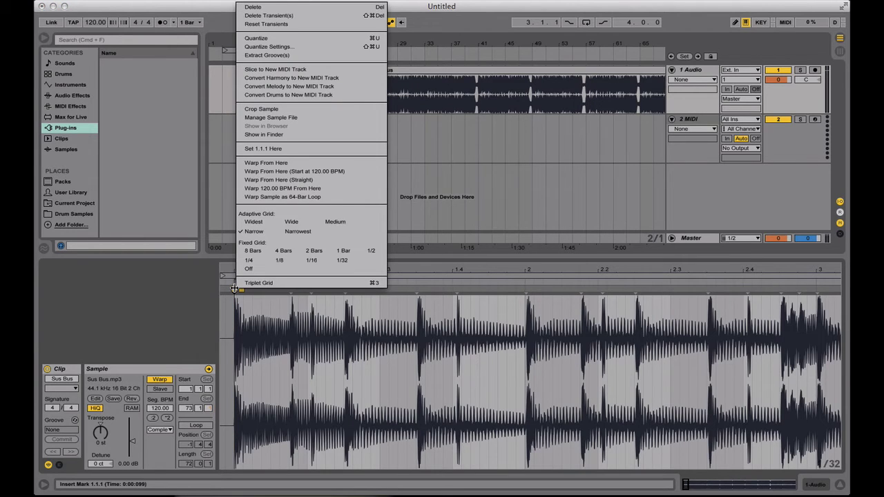
{"action": "left_click", "coordinate": [288, 182]}
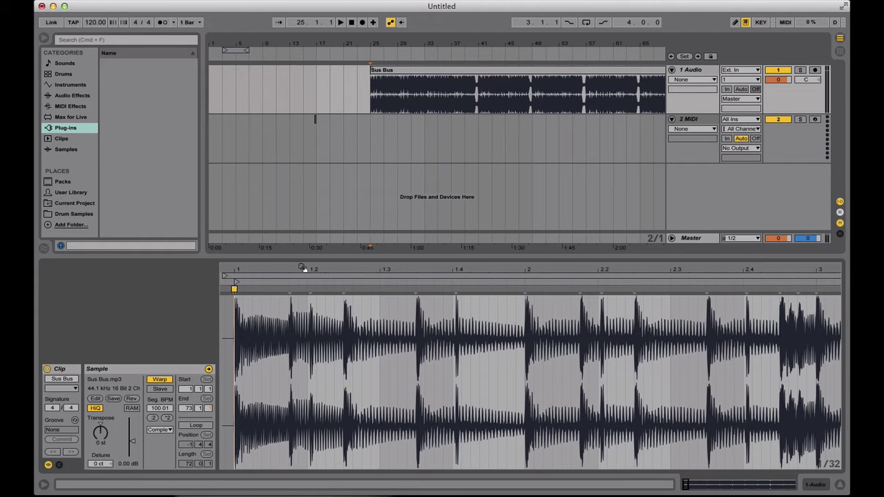
{"action": "left_click_drag", "start_coordinate": [303, 267], "coordinate": [252, 273]}
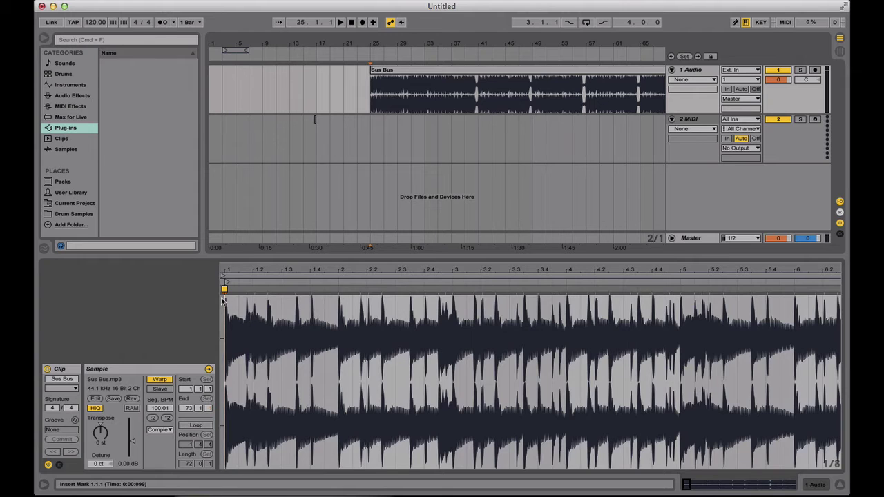
{"action": "double_click", "coordinate": [225, 274]}
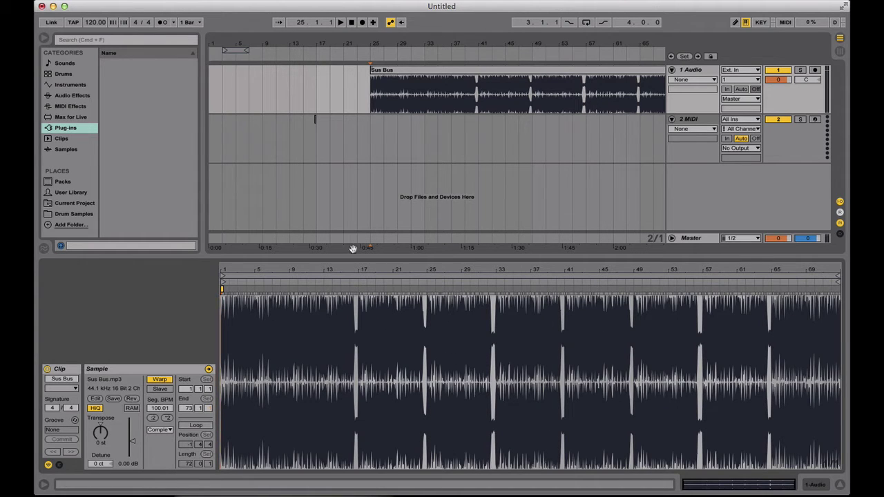
{"action": "mouse_move", "coordinate": [242, 269]}
{"action": "left_mouse_down"}
{"action": "mouse_move", "coordinate": [242, 345]}
{"action": "mouse_move", "coordinate": [241, 269]}
{"action": "left_mouse_up"}
{"action": "scroll", "coordinate": [450, 321], "scroll_direction": "left", "scroll_amount": 5}
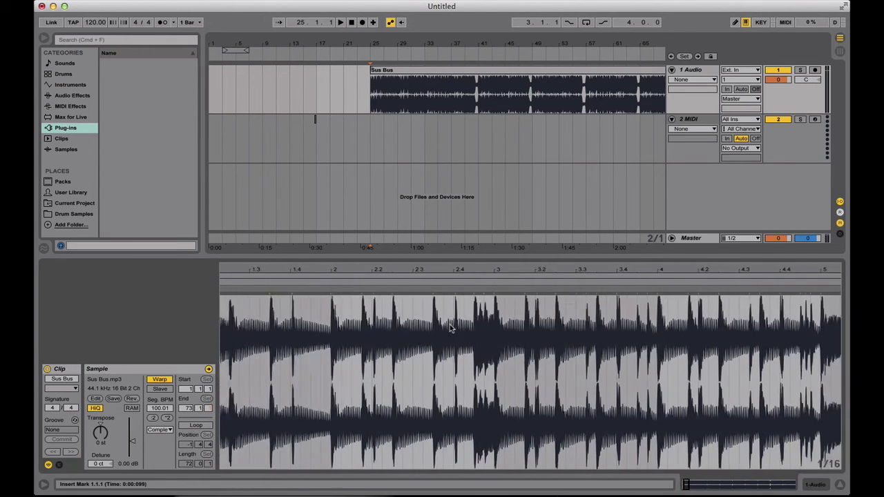
{"action": "left_click_drag", "start_coordinate": [322, 273], "coordinate": [274, 271]}
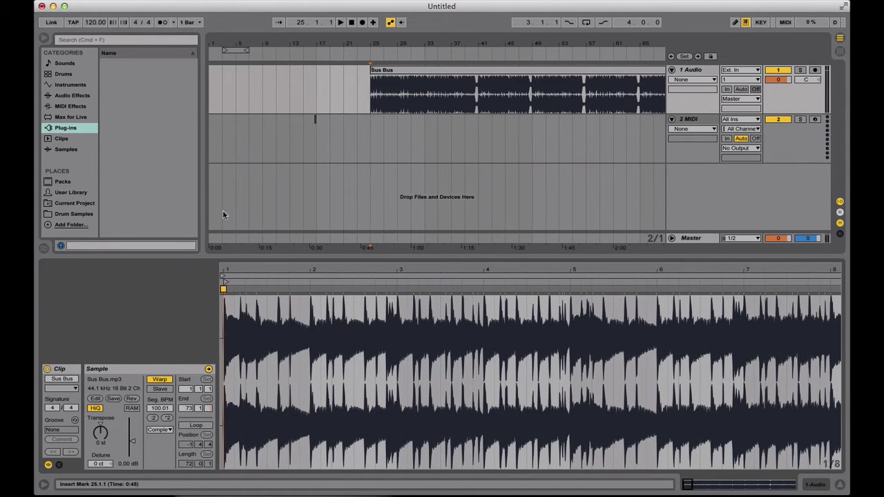
{"action": "left_click", "coordinate": [228, 267]}
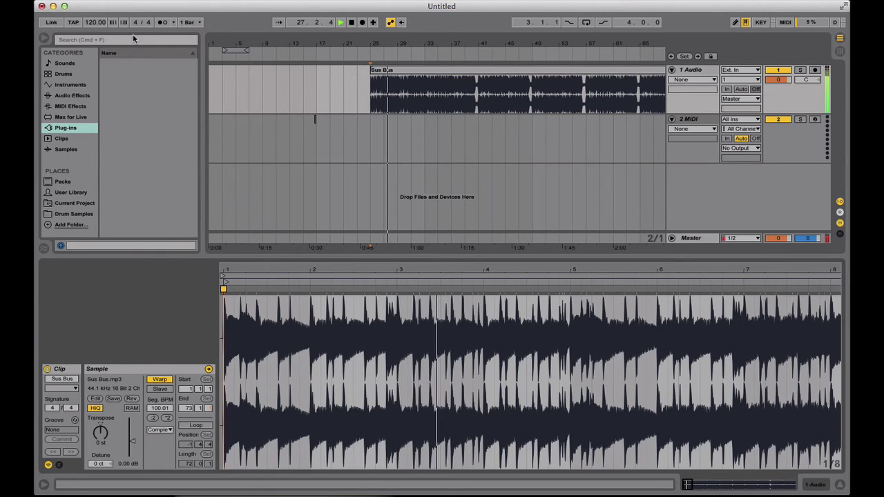
{"action": "key", "text": "space"}
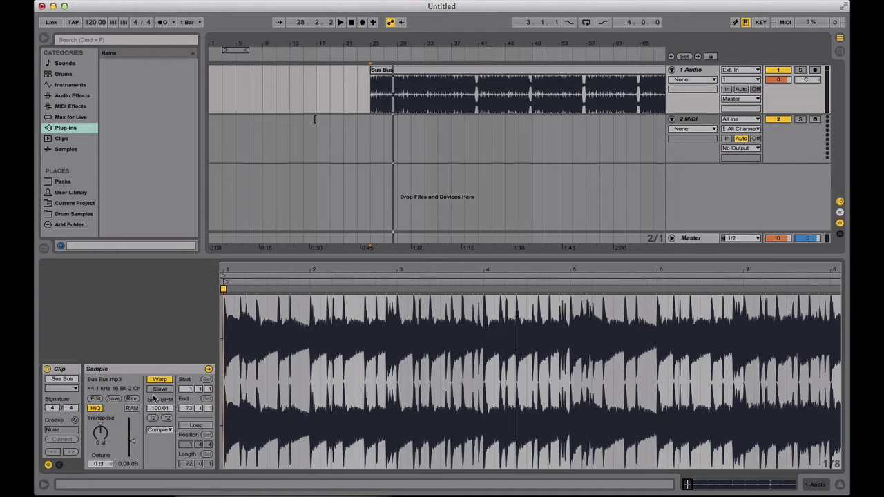
- Set the project tempo to 100 BPM
{"action": "left_click", "coordinate": [95, 23]}
{"action": "type", "text": "100"}
{"action": "key", "text": "Return"}
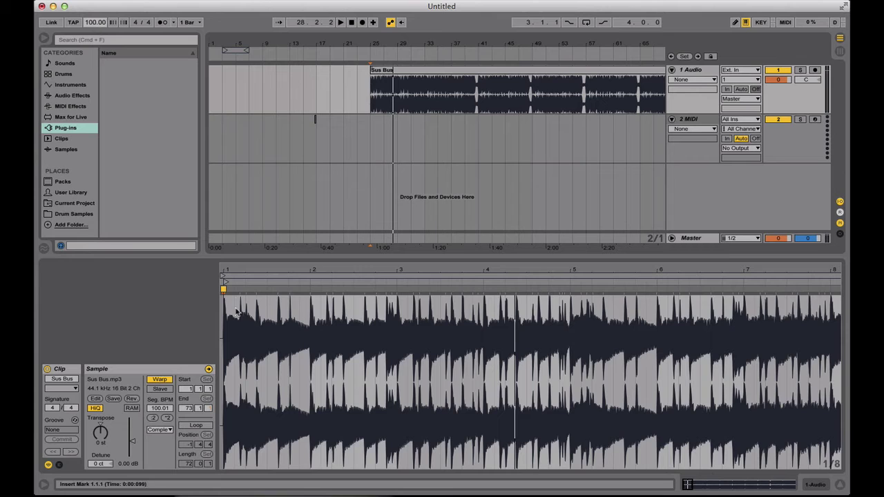
- Warp the Sus Bus clip at 100.00 BPM from its start marker
{"action": "right_click", "coordinate": [223, 289]}
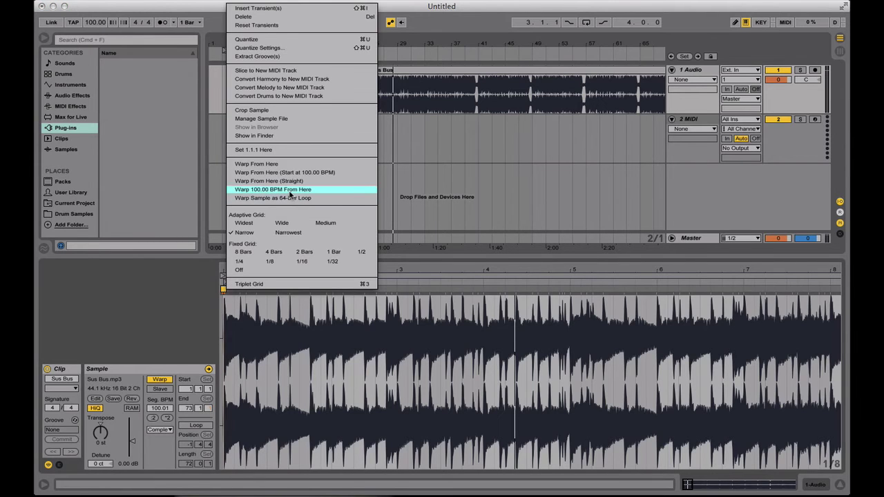
{"action": "left_click", "coordinate": [290, 190]}
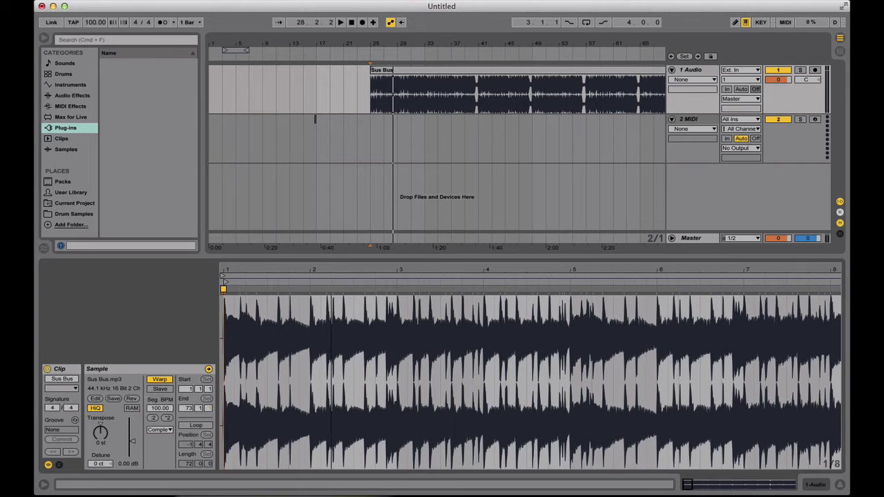
{"action": "double_click", "coordinate": [332, 268]}
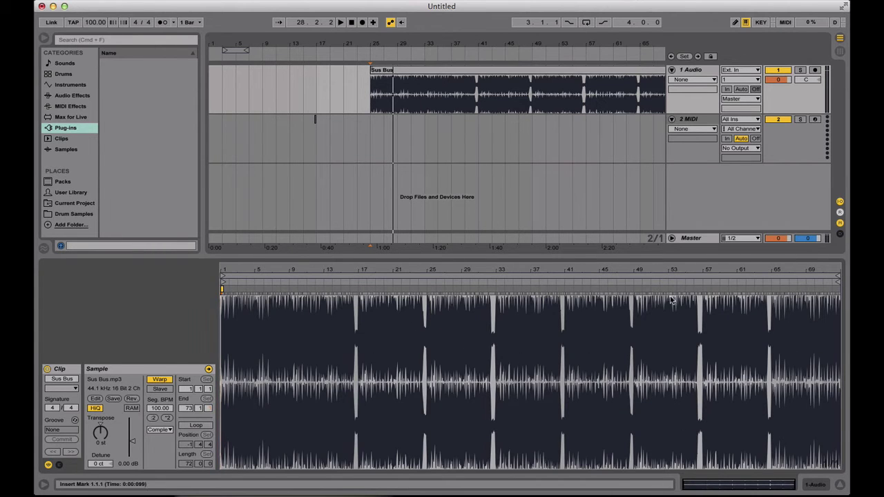
- Play the warped clip with the metronome on, then stop playback
{"action": "left_click", "coordinate": [752, 279]}
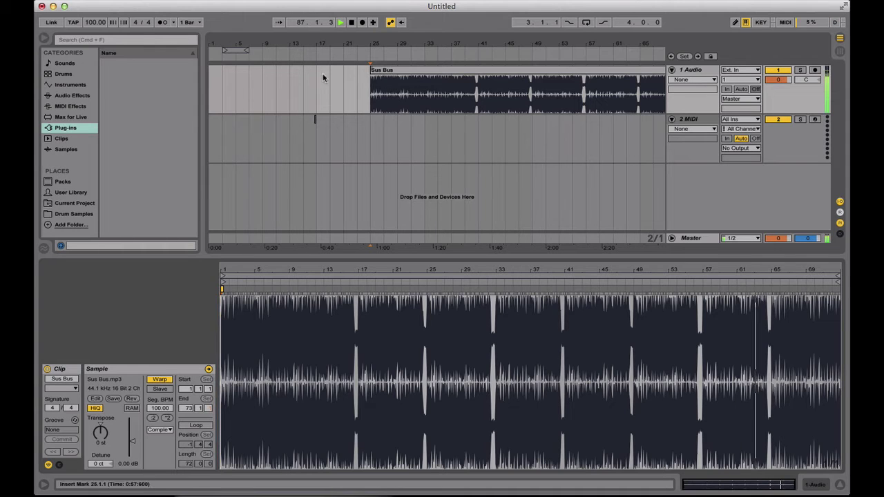
{"action": "left_click", "coordinate": [163, 23]}
{"action": "key", "text": "space"}
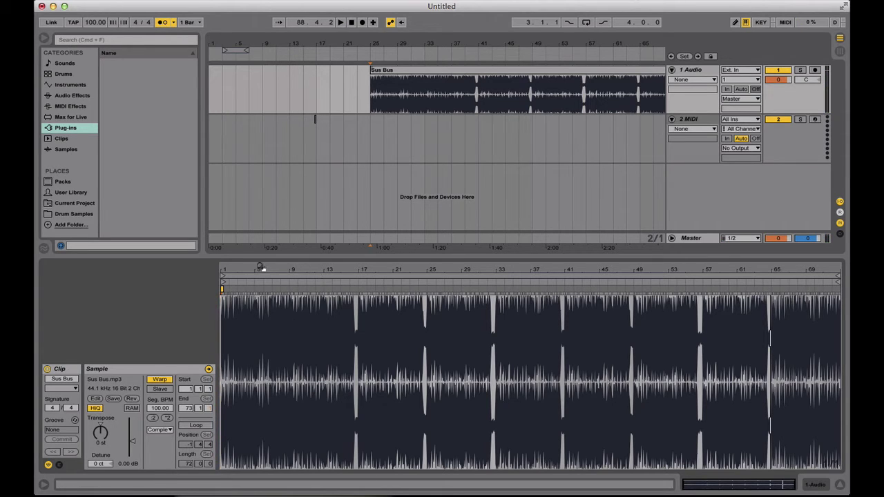
{"action": "mouse_move", "coordinate": [235, 269]}
{"action": "left_mouse_down"}
{"action": "mouse_move", "coordinate": [236, 303]}
{"action": "mouse_move", "coordinate": [238, 257]}
{"action": "mouse_move", "coordinate": [227, 270]}
{"action": "left_mouse_up"}
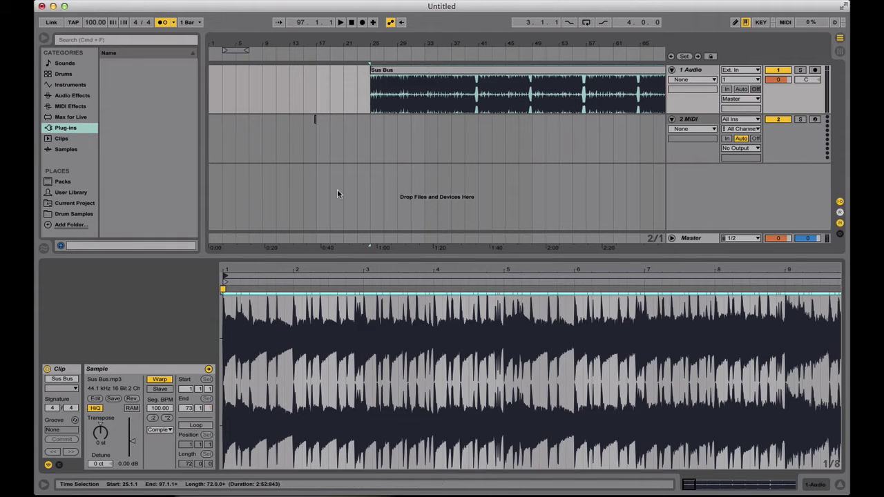
- Show the Sus Bus clip in the editor and check its warp options without applying any
{"action": "left_click", "coordinate": [291, 194]}
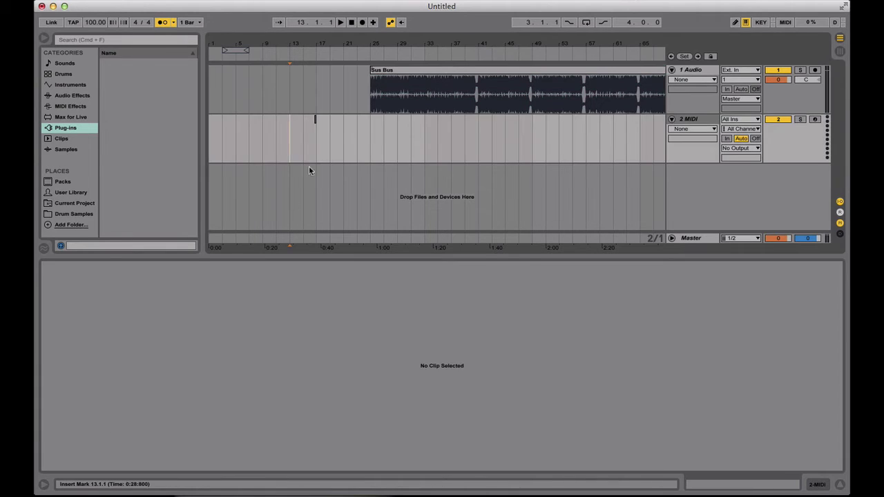
{"action": "left_click", "coordinate": [397, 70]}
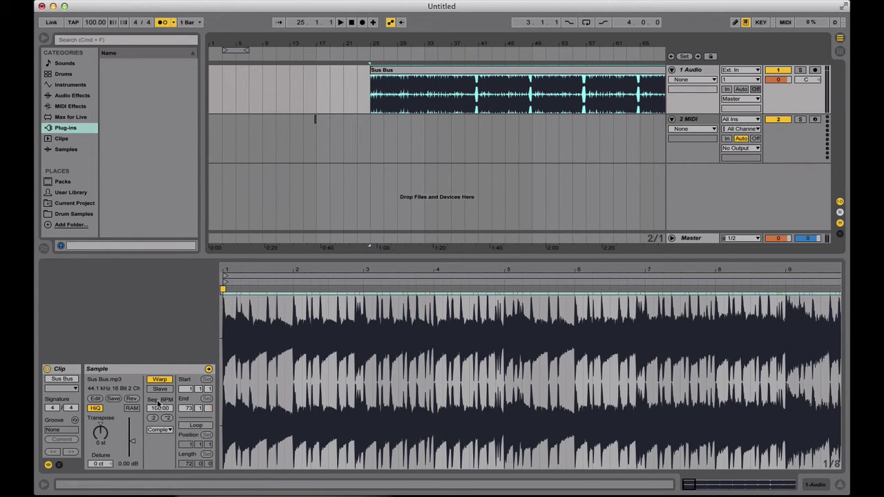
{"action": "right_click", "coordinate": [225, 290]}
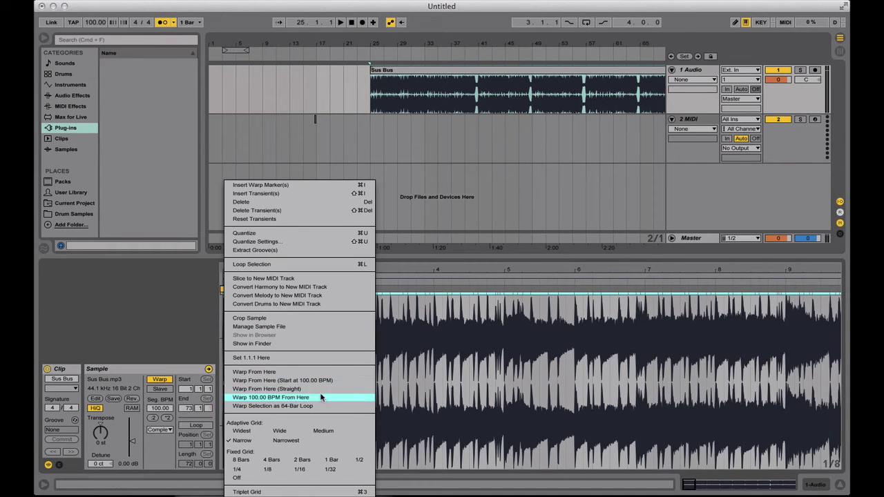
{"action": "left_click", "coordinate": [173, 281]}
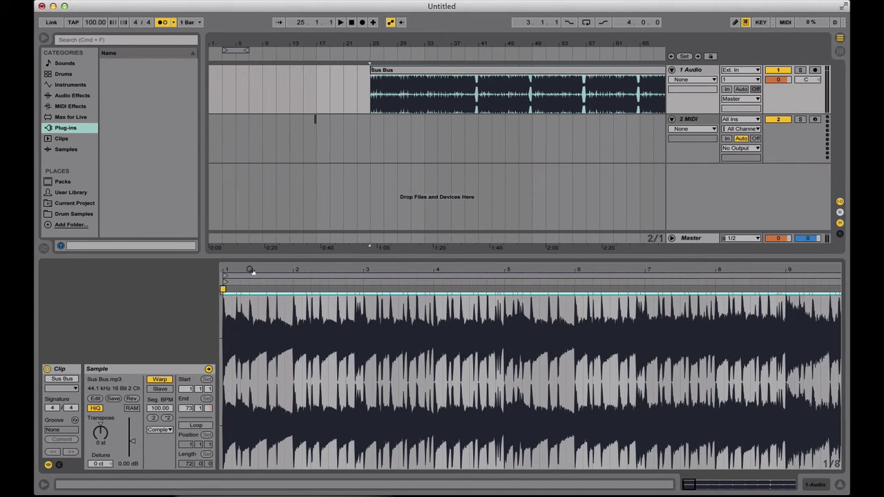
{"action": "left_click", "coordinate": [162, 430]}
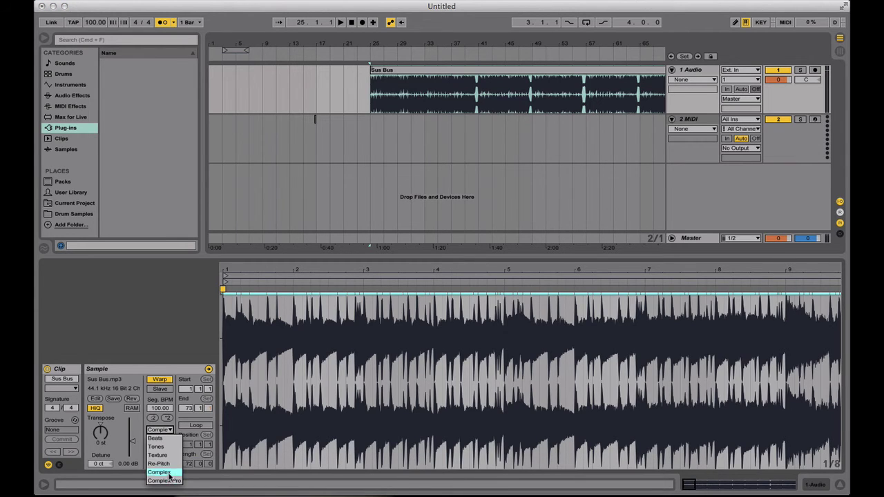
{"action": "left_click", "coordinate": [168, 430]}
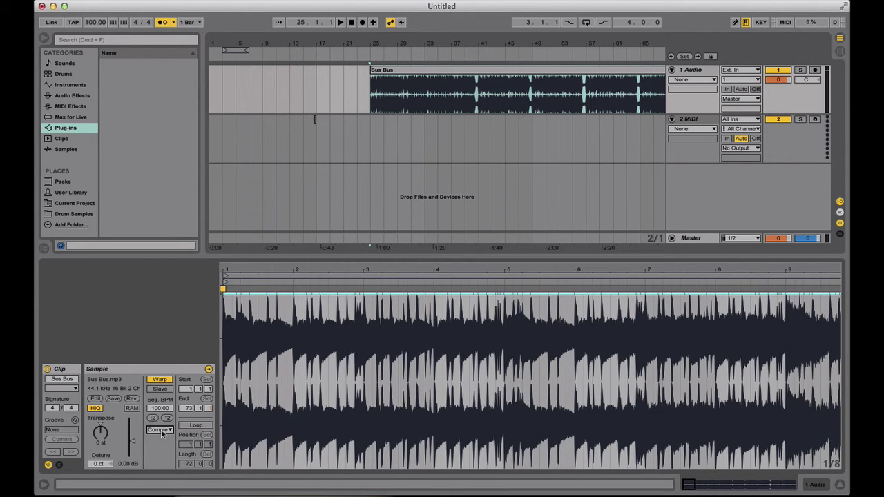
{"action": "left_click", "coordinate": [160, 429]}
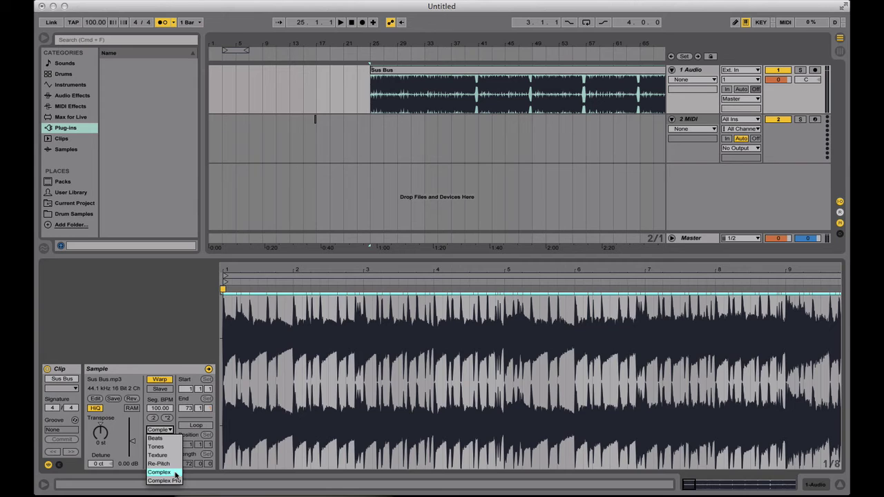
{"action": "left_click", "coordinate": [184, 303]}
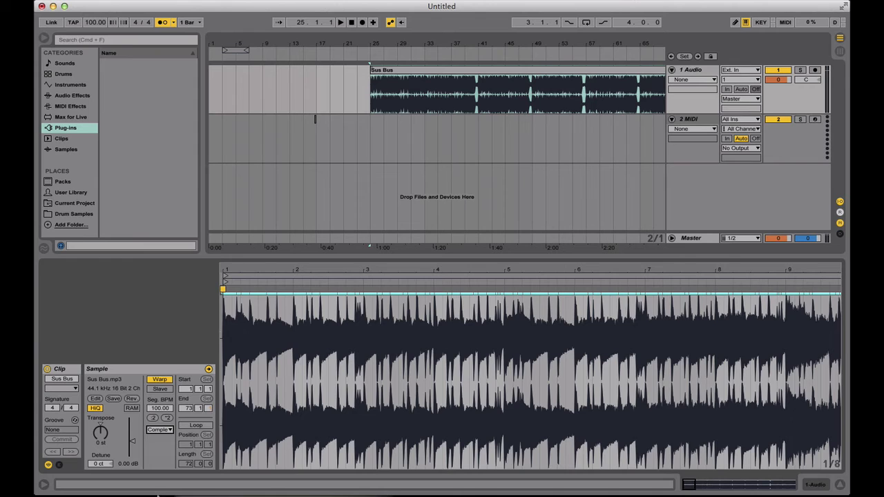
{"action": "left_click", "coordinate": [160, 429]}
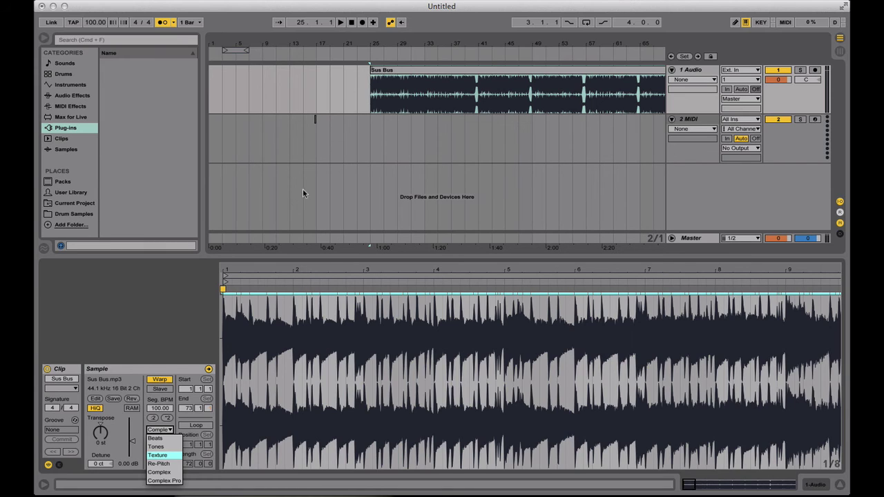
{"action": "left_click", "coordinate": [318, 167]}
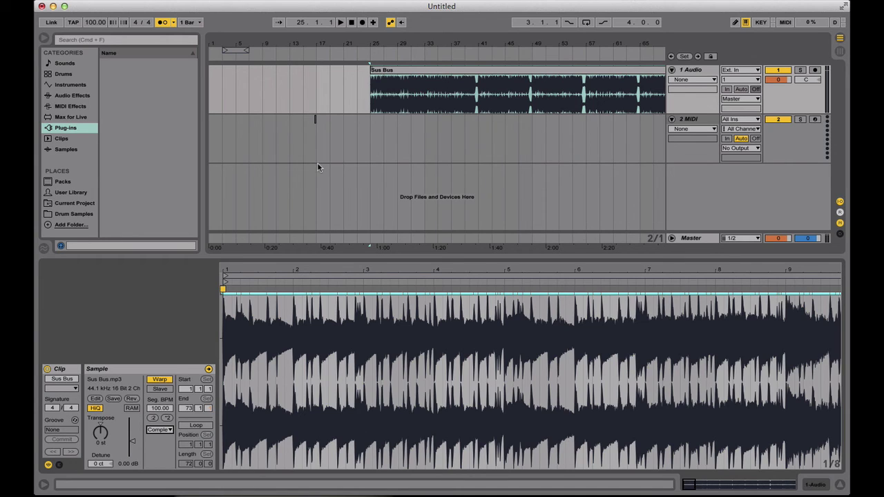
{"action": "left_click", "coordinate": [214, 290]}
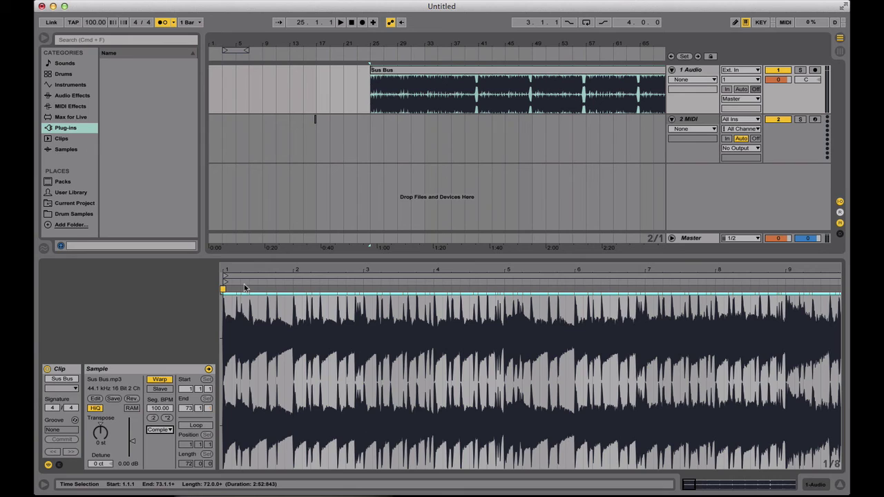